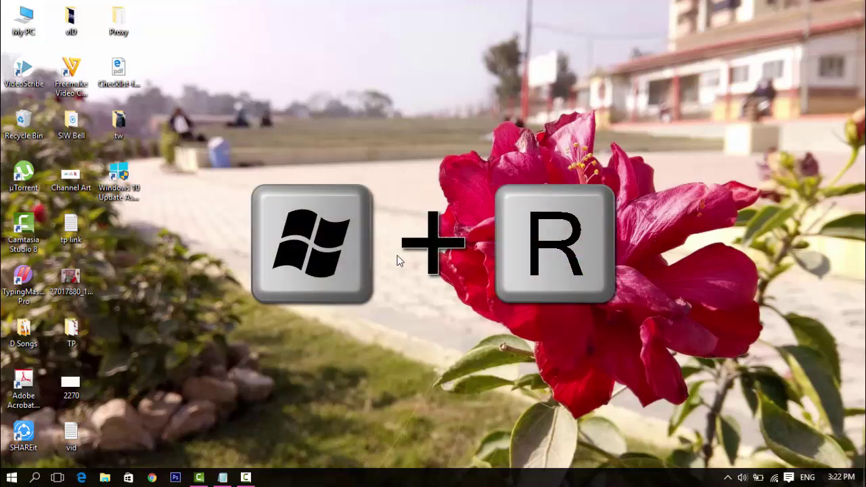
Bring up the Run box with the inetcpl.cpl command entered and ready to run.
{"action": "key", "text": "super+r"}
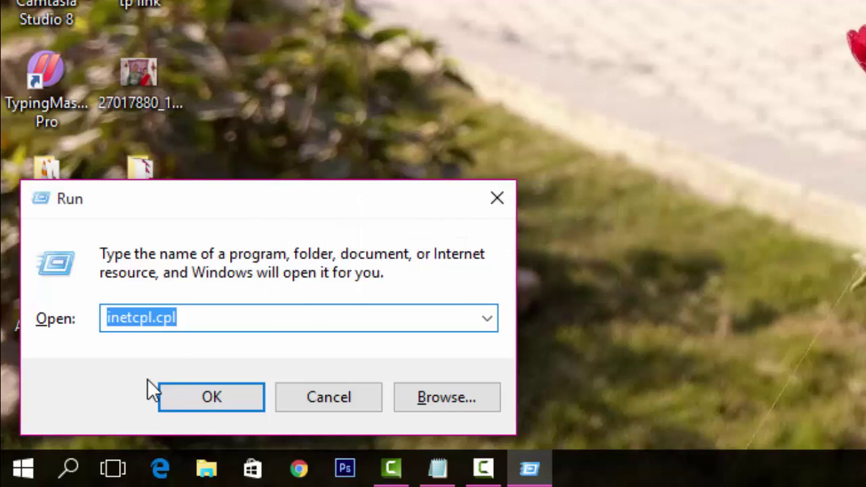
{"action": "left_click", "coordinate": [196, 318]}
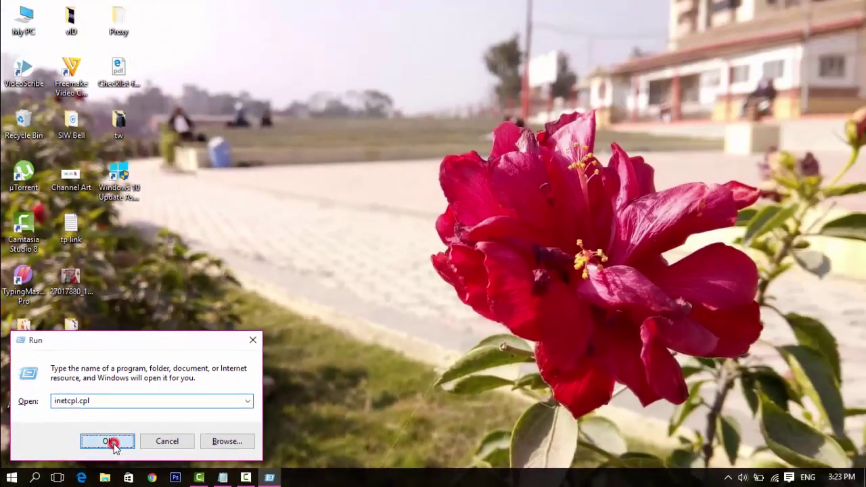
Launch Internet Properties, move it toward the screen centre, and show its Connections settings.
{"action": "left_click", "coordinate": [207, 401]}
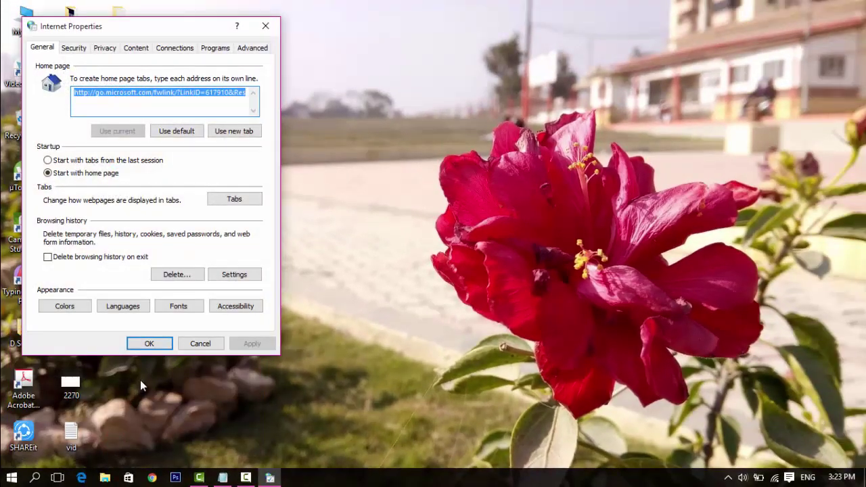
{"action": "left_click_drag", "start_coordinate": [180, 28], "coordinate": [435, 47]}
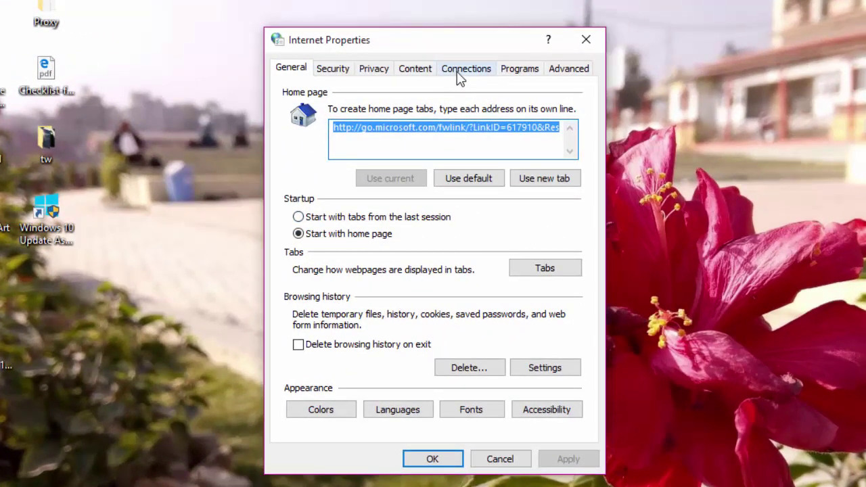
{"action": "left_click", "coordinate": [459, 74]}
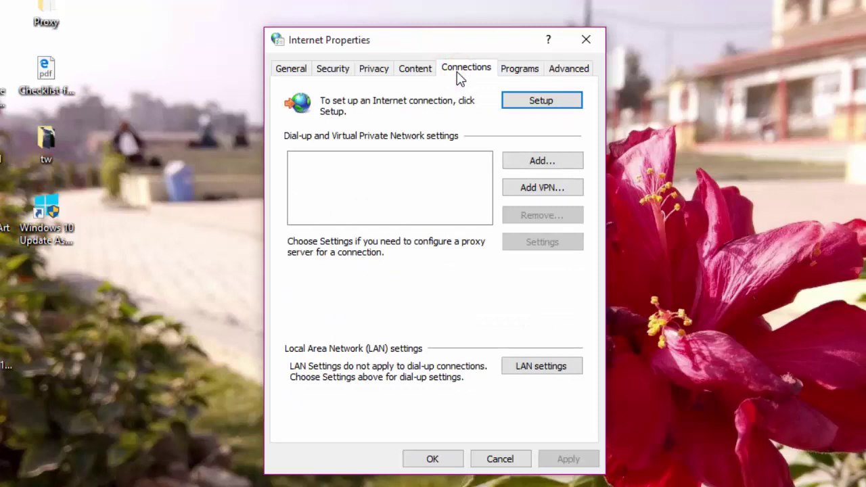
In LAN settings, disable the 87.110.181.145 port 80 proxy and enable automatic settings detection.
{"action": "left_click", "coordinate": [548, 375]}
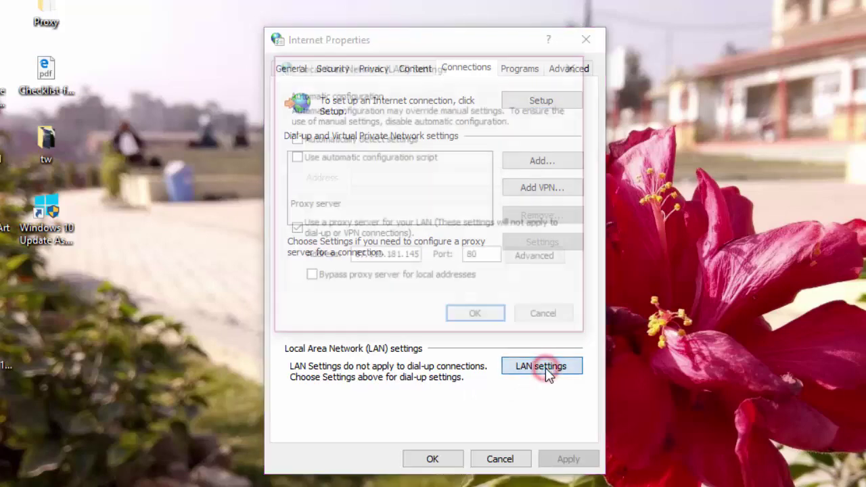
{"action": "left_click_drag", "start_coordinate": [468, 67], "coordinate": [475, 98]}
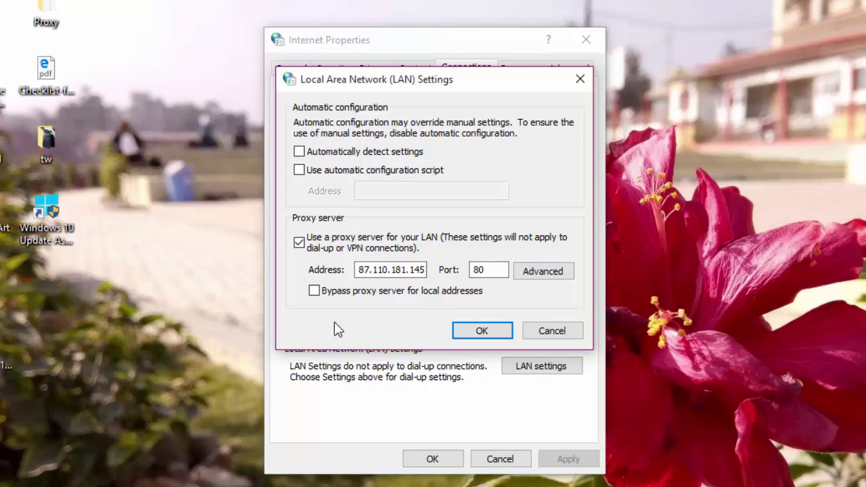
{"action": "left_click", "coordinate": [342, 220]}
{"action": "left_click", "coordinate": [324, 226]}
{"action": "left_click_drag", "start_coordinate": [367, 269], "coordinate": [431, 276]}
{"action": "left_click_drag", "start_coordinate": [489, 271], "coordinate": [478, 270]}
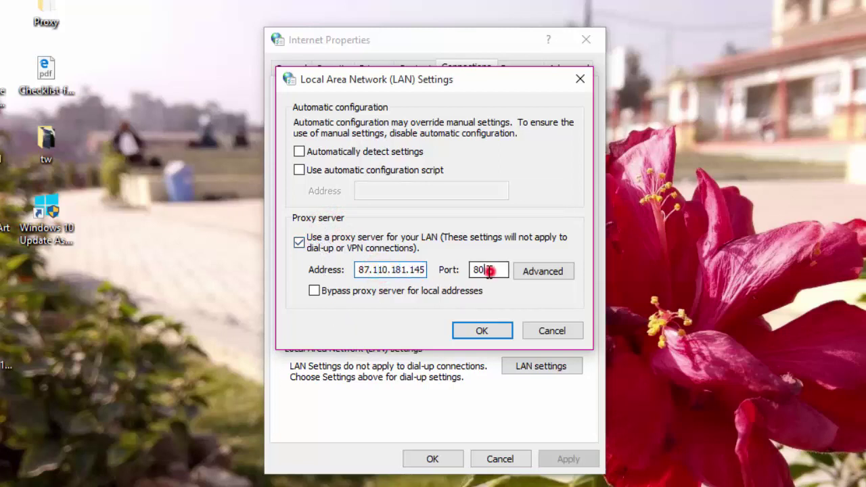
{"action": "left_click", "coordinate": [483, 276]}
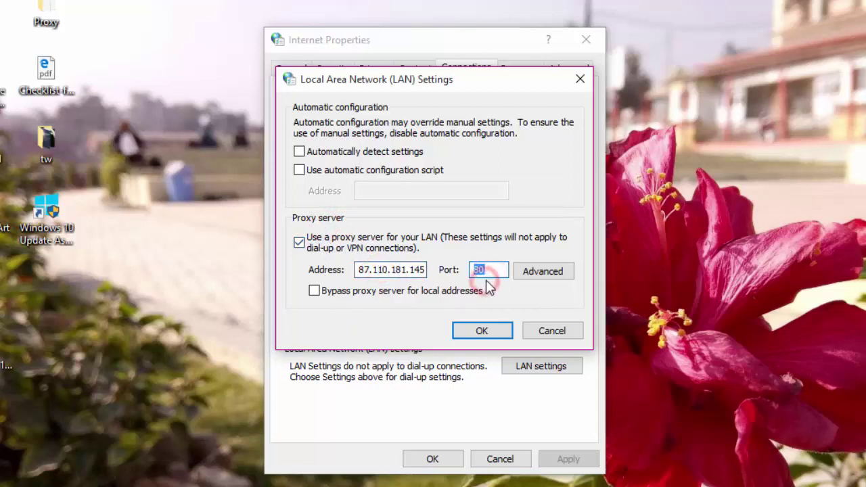
{"action": "left_click", "coordinate": [494, 270]}
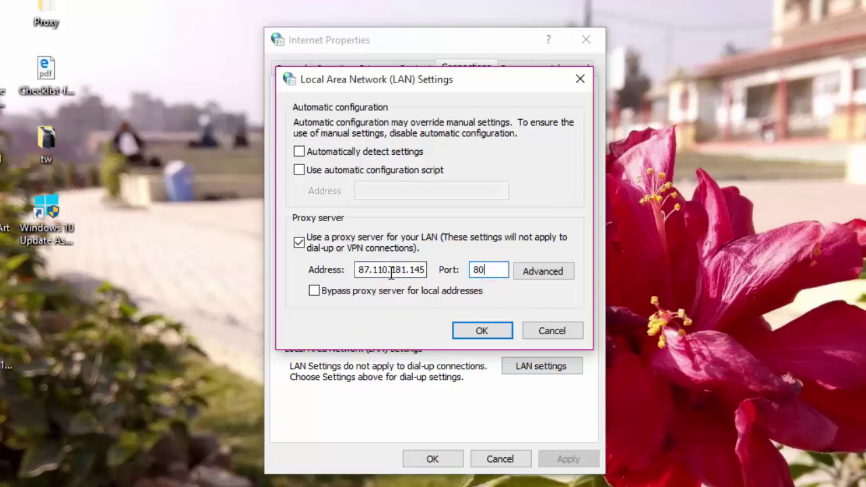
{"action": "left_click", "coordinate": [359, 304]}
{"action": "left_click", "coordinate": [300, 241]}
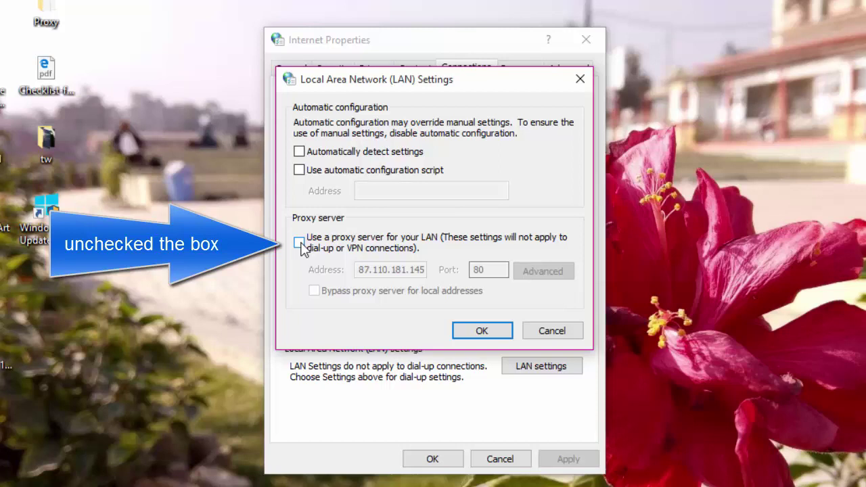
{"action": "left_click", "coordinate": [300, 153]}
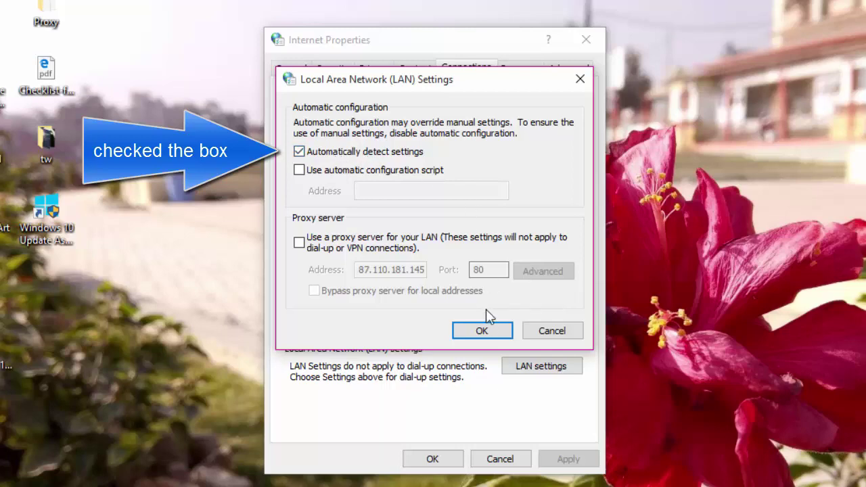
Save the proxy changes, then find the LAN proxy option locked on and leave it unchanged.
{"action": "left_click", "coordinate": [483, 331]}
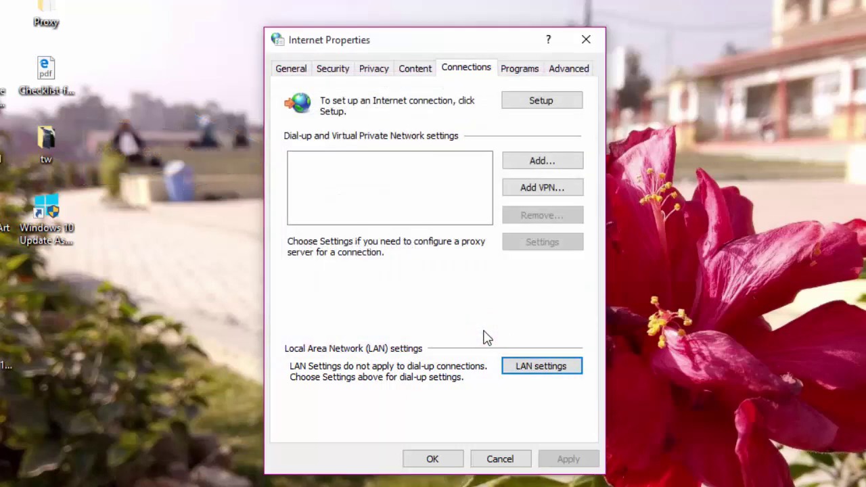
{"action": "left_click", "coordinate": [435, 460]}
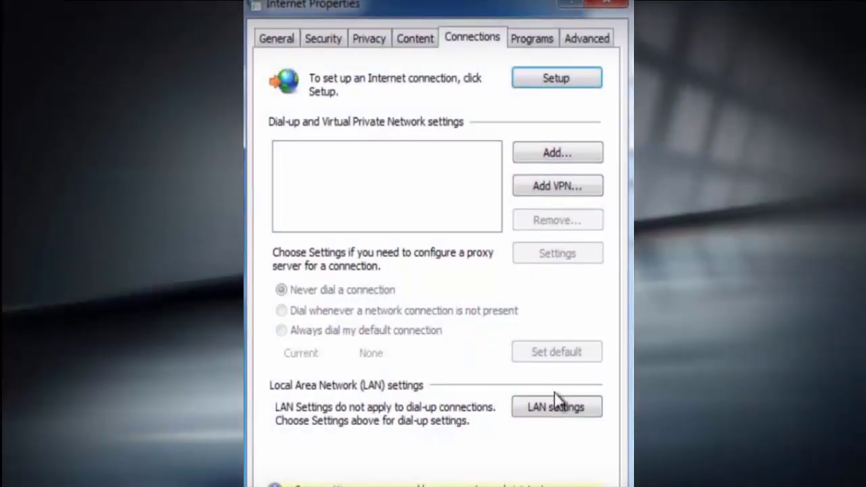
{"action": "left_click", "coordinate": [540, 403]}
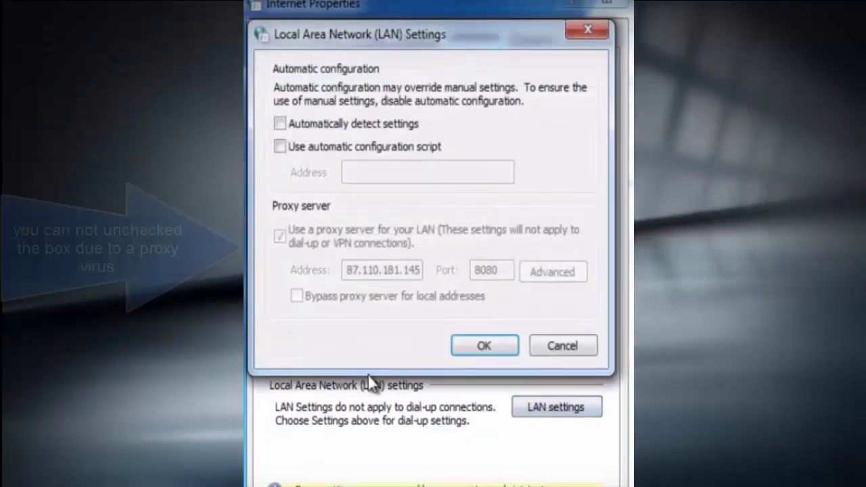
{"action": "left_click", "coordinate": [280, 237]}
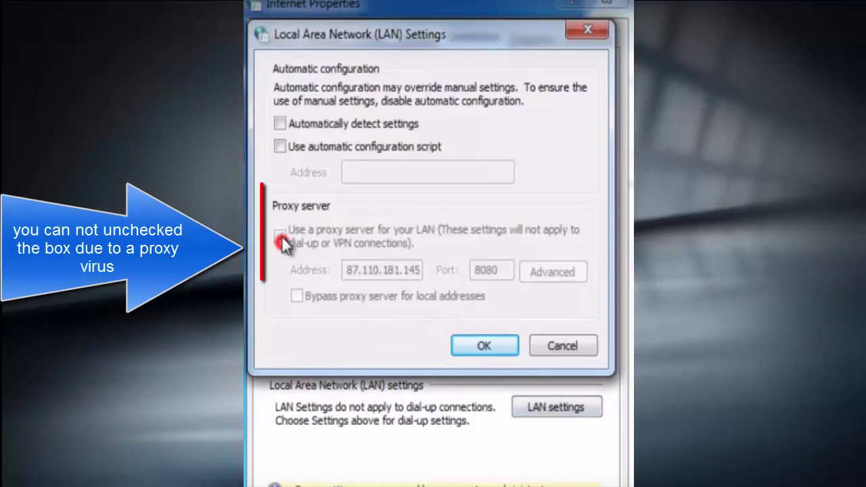
{"action": "left_click", "coordinate": [282, 208]}
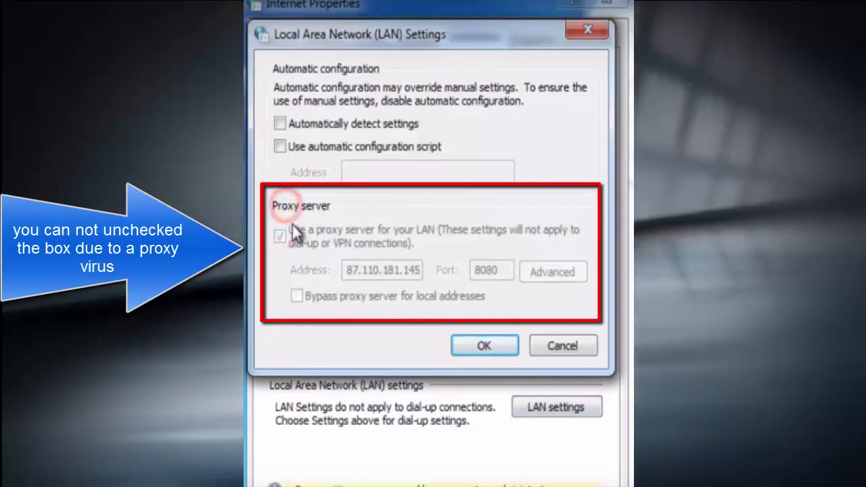
{"action": "left_click", "coordinate": [364, 235]}
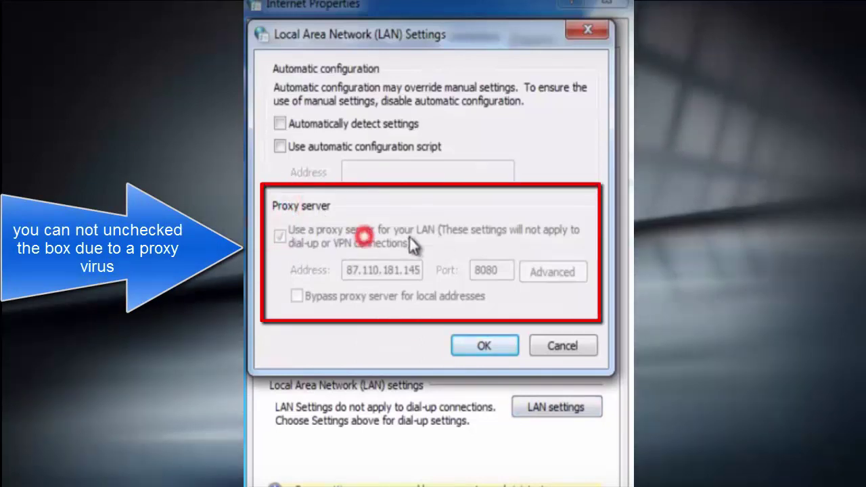
{"action": "left_click", "coordinate": [282, 234]}
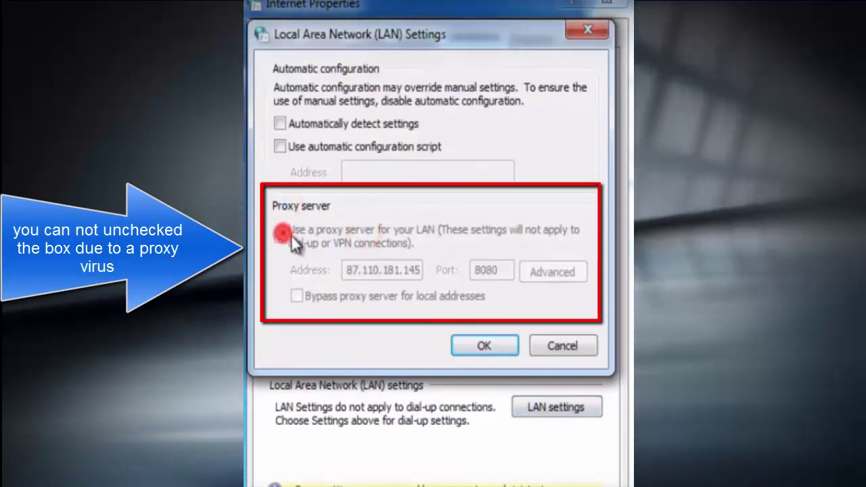
{"action": "left_click", "coordinate": [504, 348]}
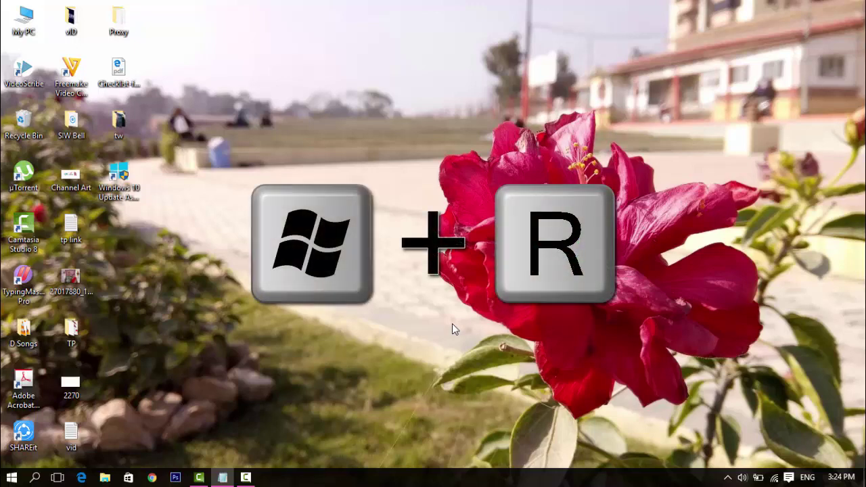
Run regedit from the Win+R box to open Registry Editor on HKEY_CURRENT_USER.
{"action": "key", "text": "super+r"}
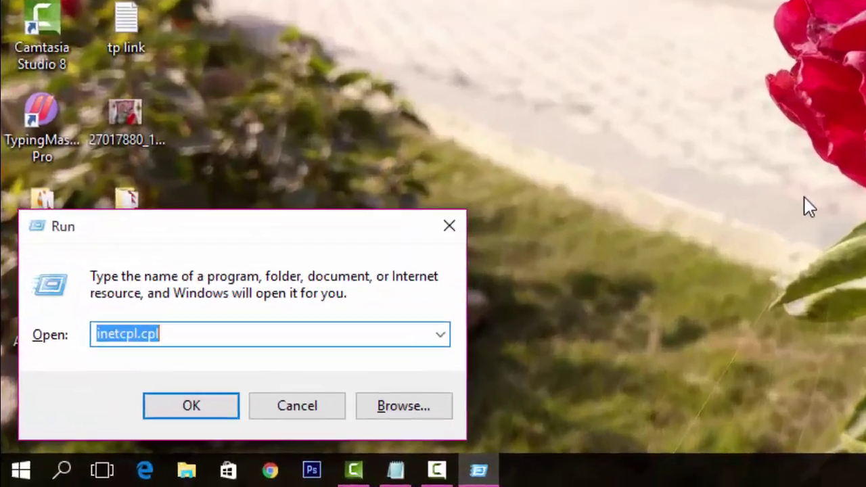
{"action": "type", "text": "reged"}
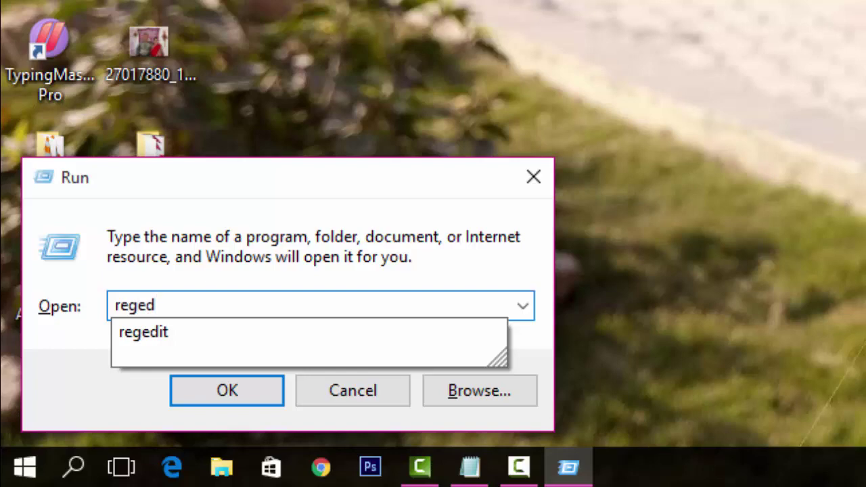
{"action": "type", "text": "it"}
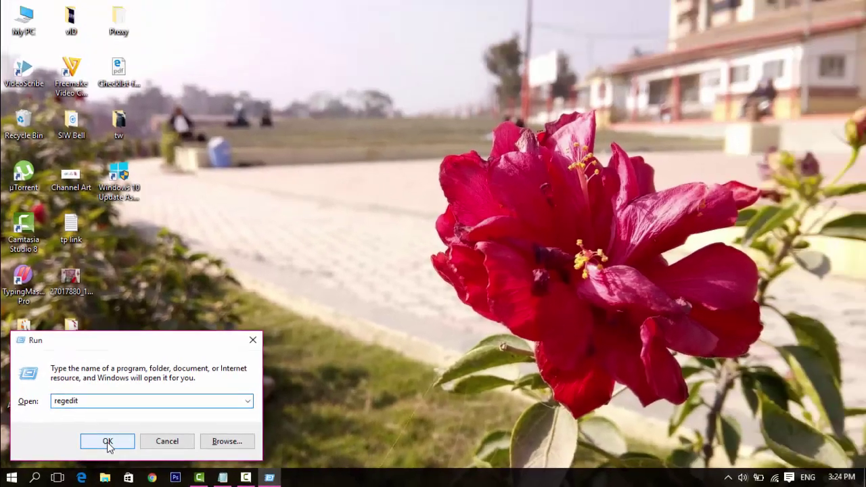
{"action": "left_click", "coordinate": [108, 442]}
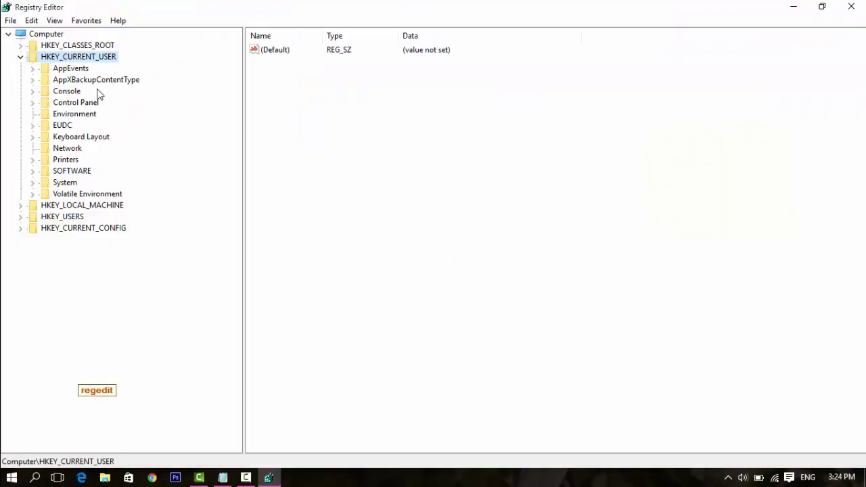
Expand HKEY_CURRENT_USER and its SOFTWARE key in the registry tree.
{"action": "left_click", "coordinate": [22, 57]}
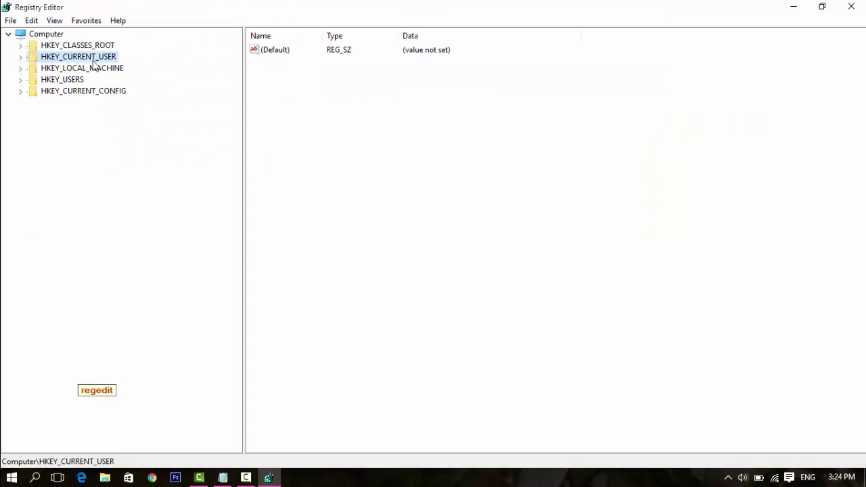
{"action": "left_click", "coordinate": [21, 58]}
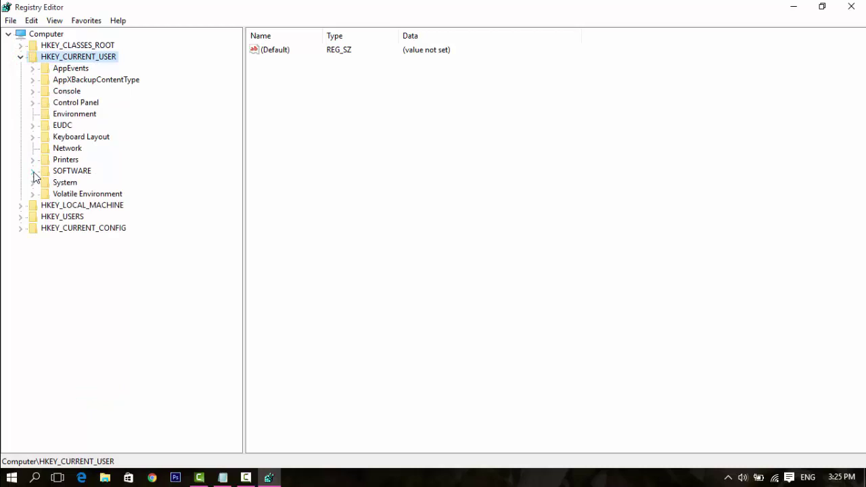
{"action": "left_click", "coordinate": [33, 172]}
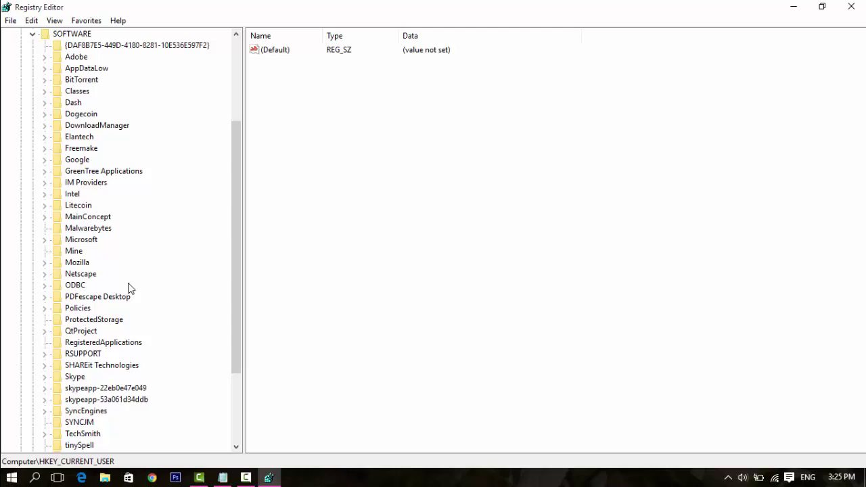
{"action": "scroll", "coordinate": [130, 287], "scroll_direction": "down", "scroll_amount": 1}
{"action": "scroll", "coordinate": [130, 287], "scroll_direction": "down", "scroll_amount": 1}
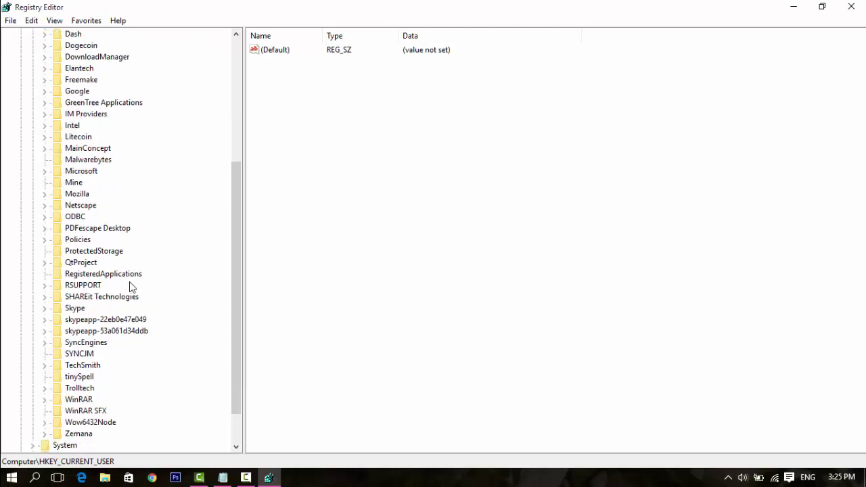
Expand Microsoft > Windows > CurrentVersion and select the Internet Settings key.
{"action": "left_click", "coordinate": [44, 172]}
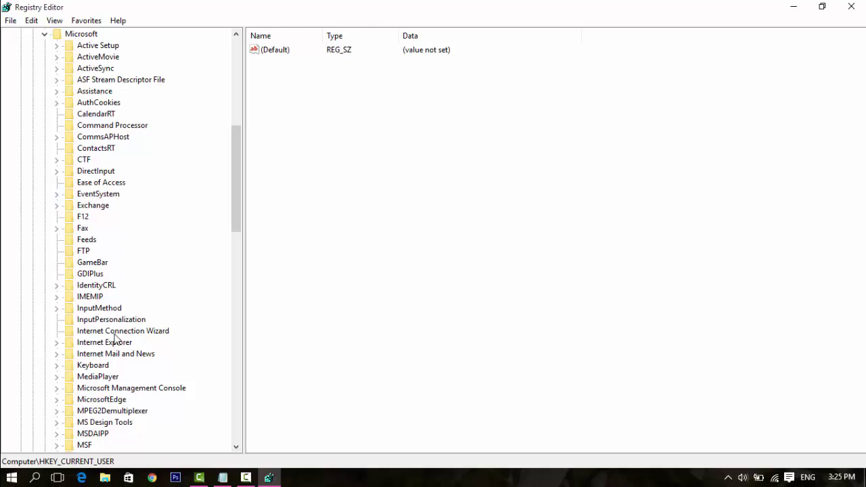
{"action": "scroll", "coordinate": [113, 337], "scroll_direction": "down", "scroll_amount": 1}
{"action": "scroll", "coordinate": [114, 336], "scroll_direction": "down", "scroll_amount": 1}
{"action": "scroll", "coordinate": [114, 336], "scroll_direction": "down", "scroll_amount": 2}
{"action": "scroll", "coordinate": [113, 338], "scroll_direction": "down", "scroll_amount": 2}
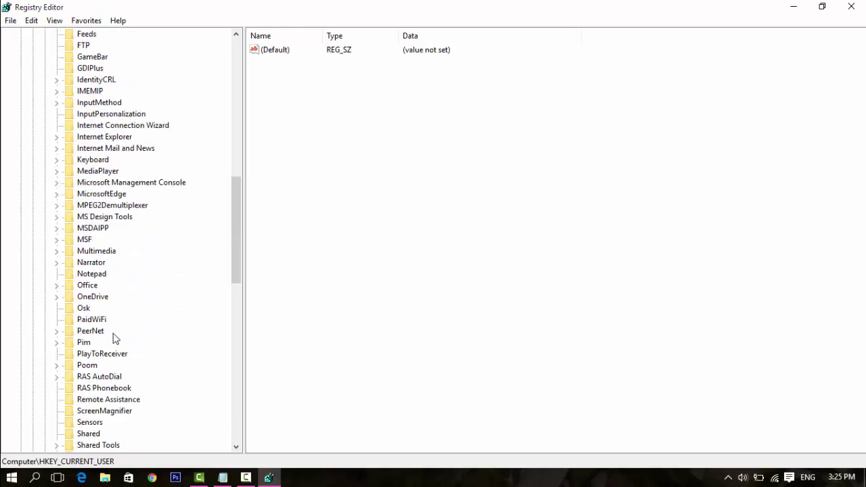
{"action": "scroll", "coordinate": [113, 338], "scroll_direction": "down", "scroll_amount": 4}
{"action": "scroll", "coordinate": [113, 338], "scroll_direction": "down", "scroll_amount": 5}
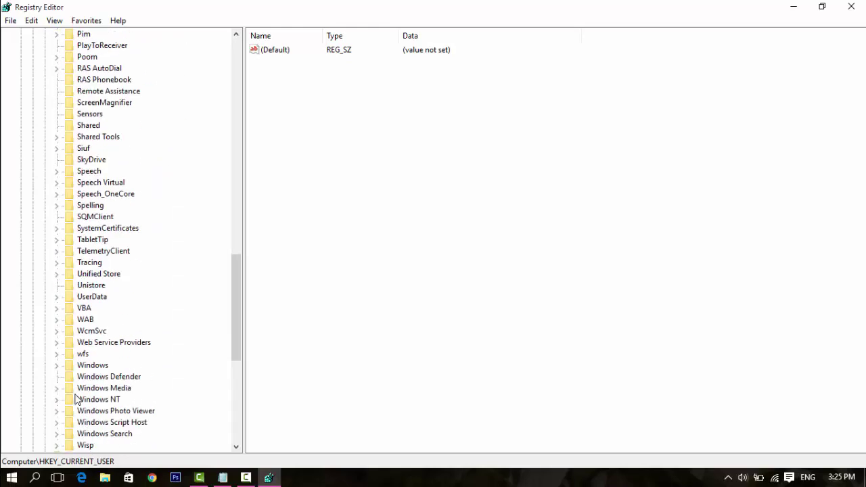
{"action": "left_click", "coordinate": [58, 366]}
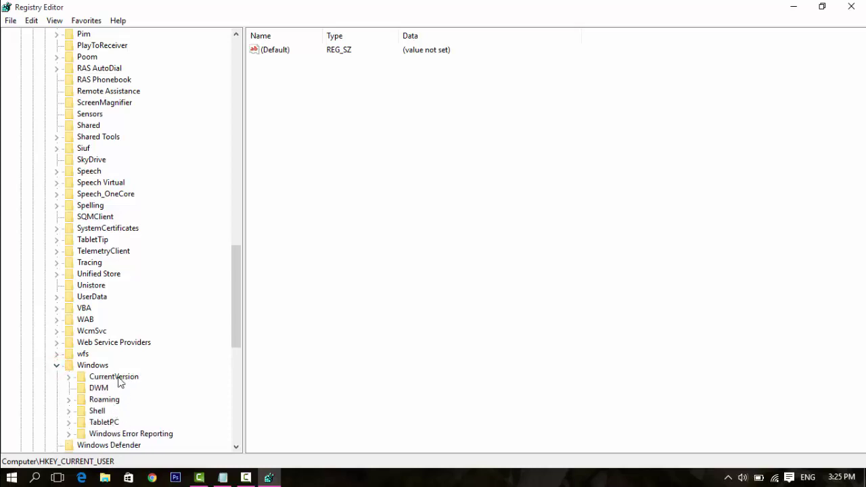
{"action": "left_click", "coordinate": [69, 377]}
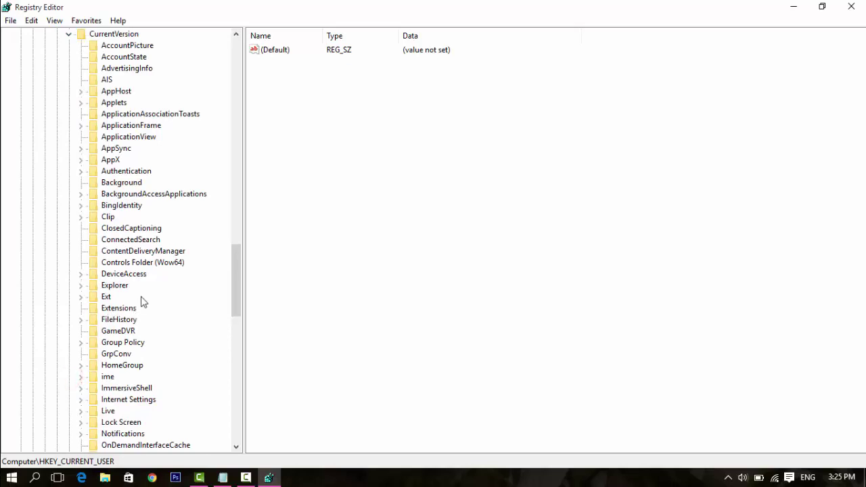
{"action": "left_click", "coordinate": [130, 400]}
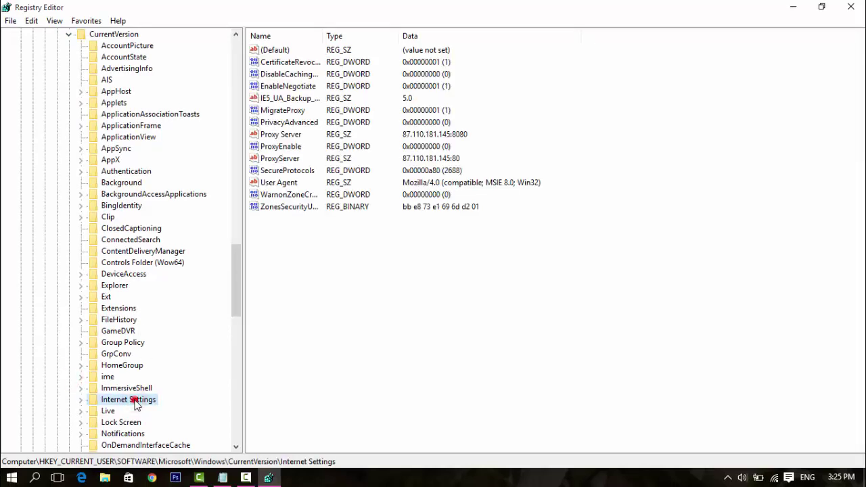
Delete the ProxyEnable, ProxyServer and Proxy Server values, confirming each deletion with Yes.
{"action": "left_click_drag", "start_coordinate": [237, 290], "coordinate": [238, 304]}
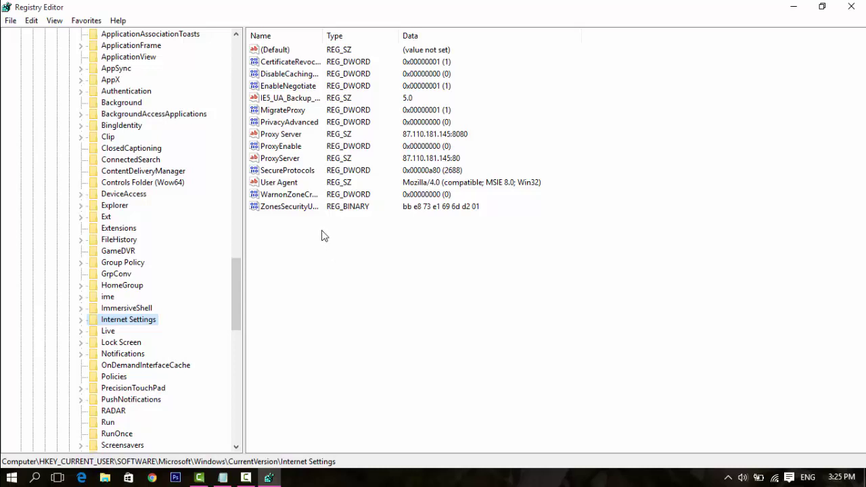
{"action": "left_click", "coordinate": [300, 148]}
{"action": "right_click", "coordinate": [299, 147]}
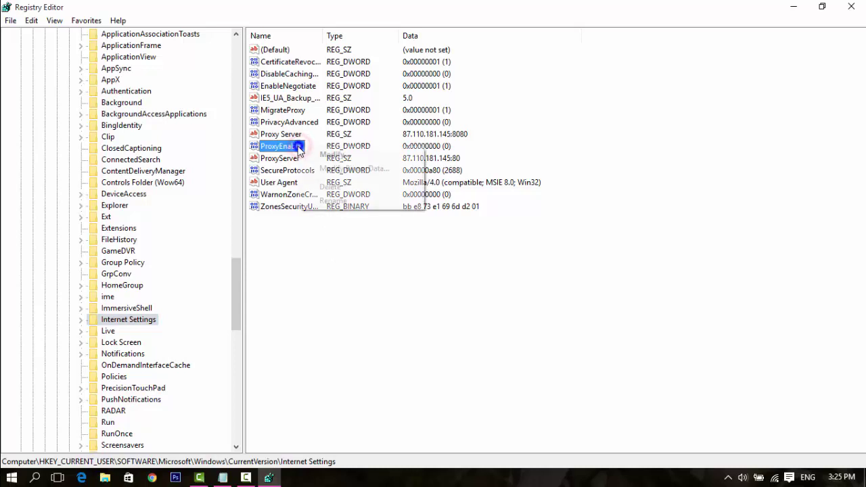
{"action": "left_click", "coordinate": [331, 187]}
{"action": "left_click", "coordinate": [525, 241]}
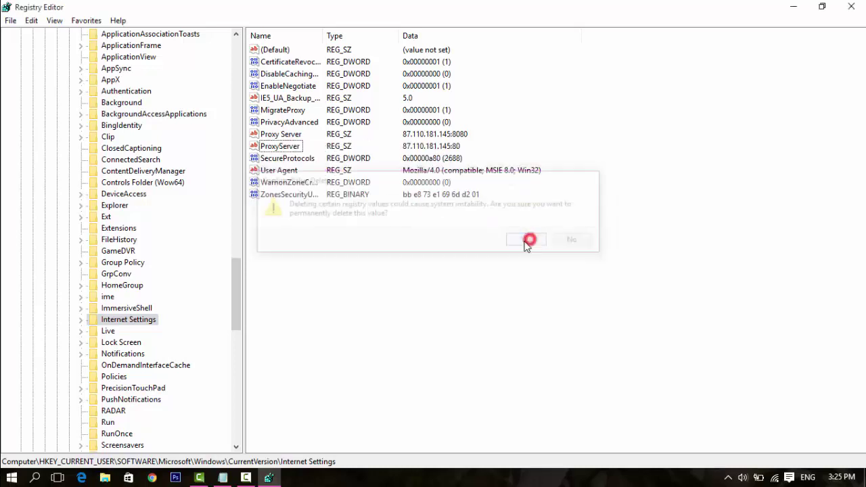
{"action": "left_click", "coordinate": [291, 148]}
{"action": "right_click", "coordinate": [290, 147]}
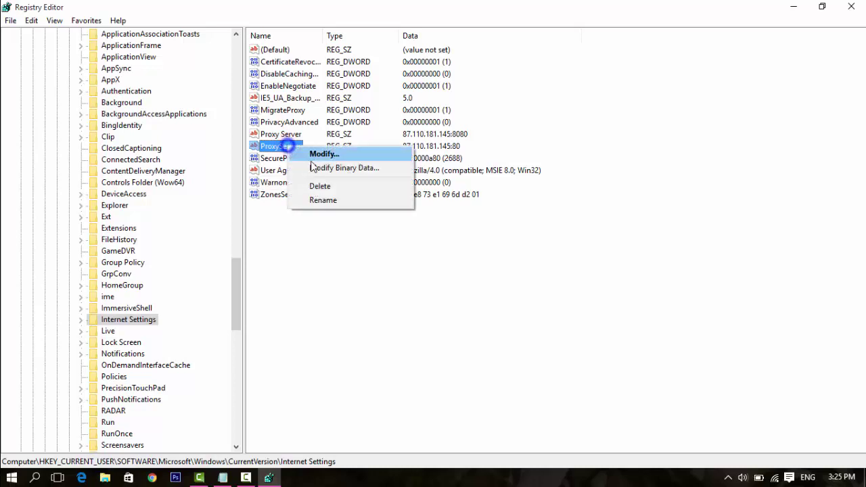
{"action": "left_click", "coordinate": [335, 185]}
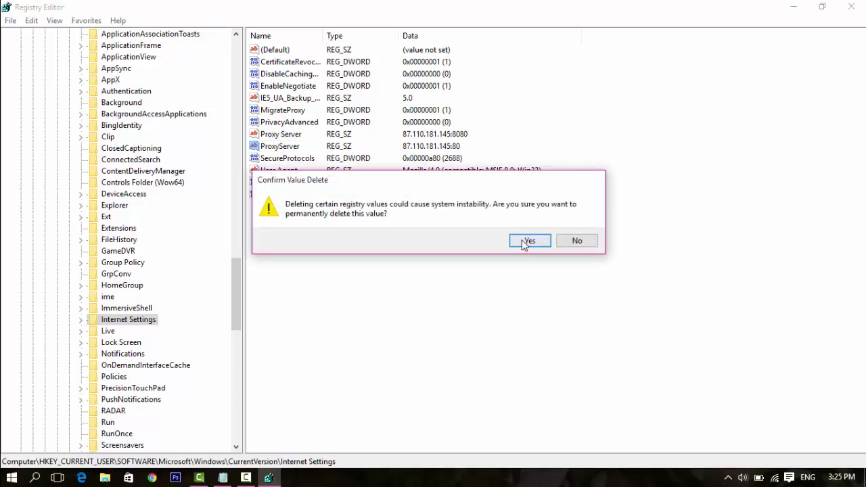
{"action": "left_click", "coordinate": [525, 242]}
{"action": "right_click", "coordinate": [272, 134]}
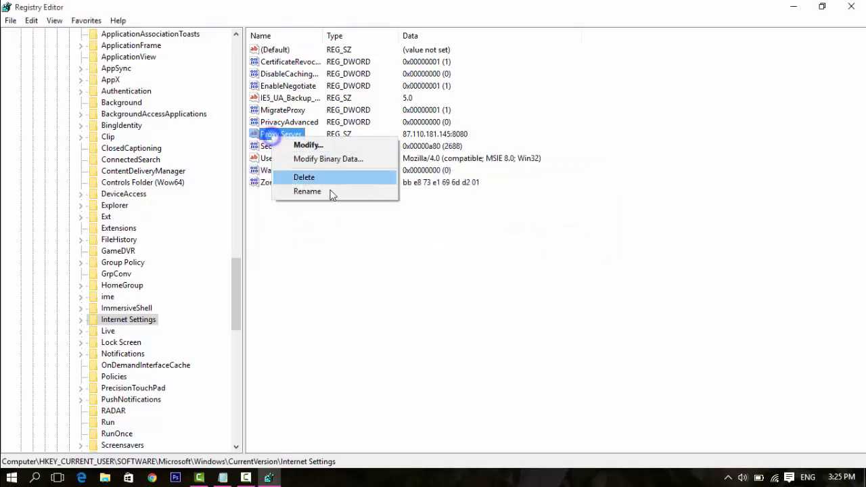
{"action": "left_click", "coordinate": [318, 177]}
{"action": "left_click", "coordinate": [520, 238]}
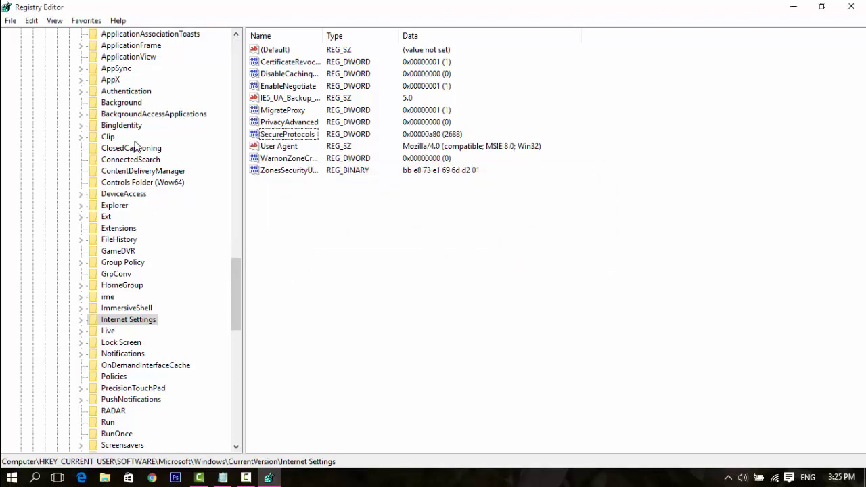
Inspect the Run key's startup entries, then close Registry Editor.
{"action": "left_click", "coordinate": [113, 422]}
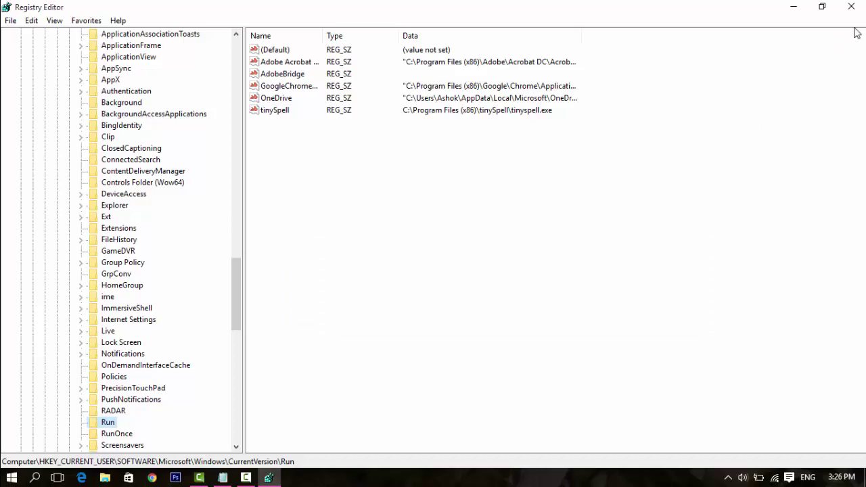
{"action": "left_click", "coordinate": [851, 6]}
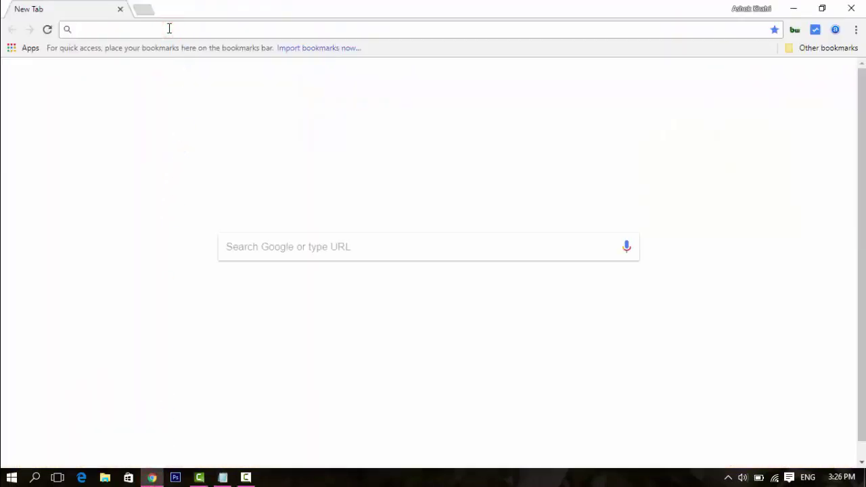
{"action": "type", "text": "go"}
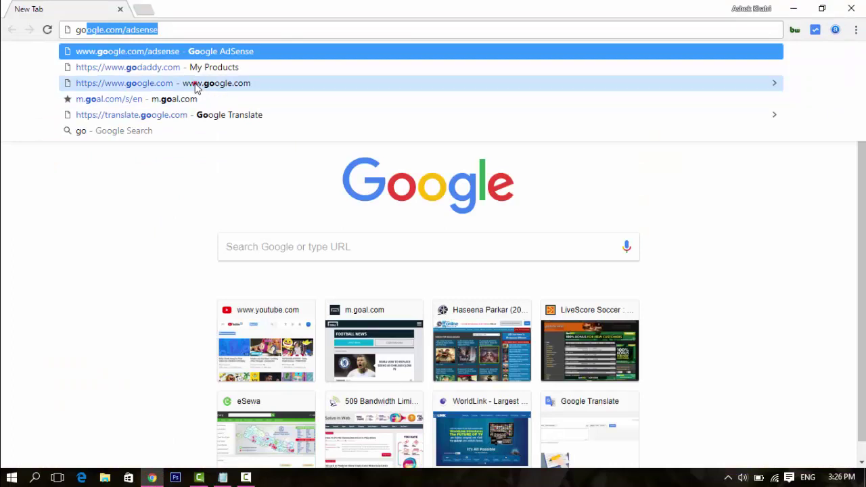
{"action": "left_click", "coordinate": [196, 83]}
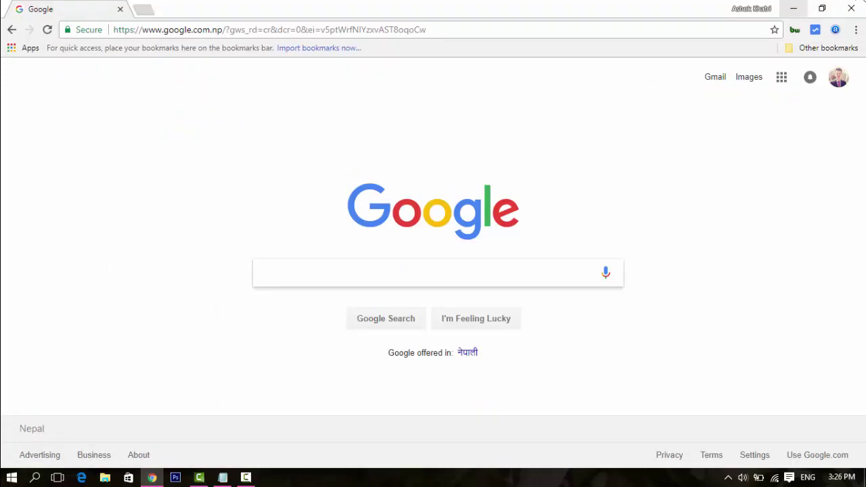
{"action": "left_click", "coordinate": [852, 7]}
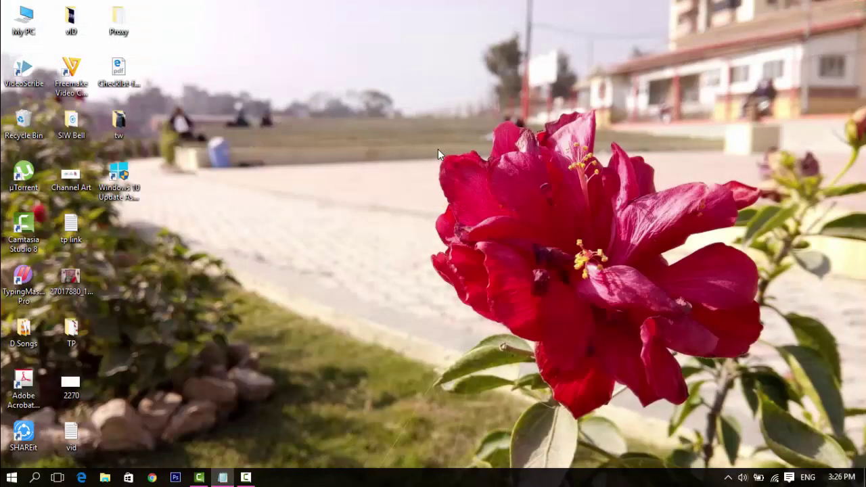